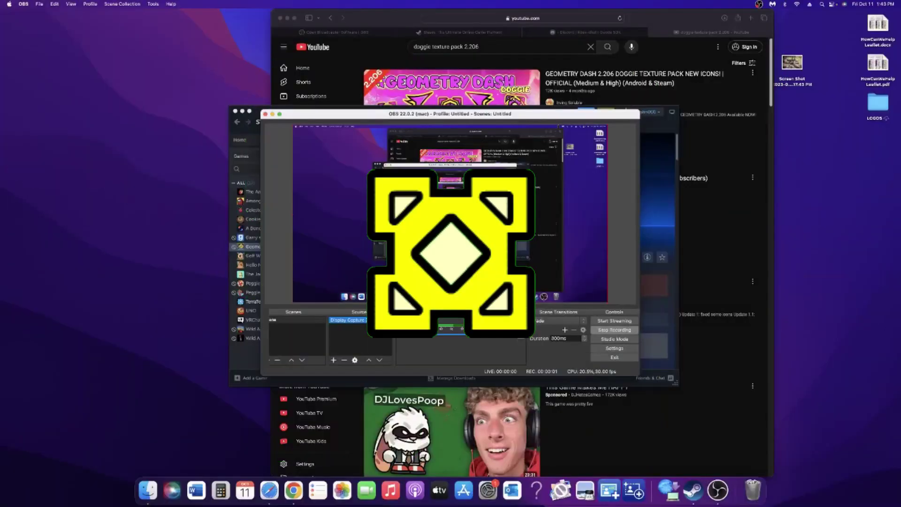
Step: Switch to Steam and open the local files folder of Geometry Dash
key("super+Tab")
left_click(633, 258)
mouse_move(651, 293)
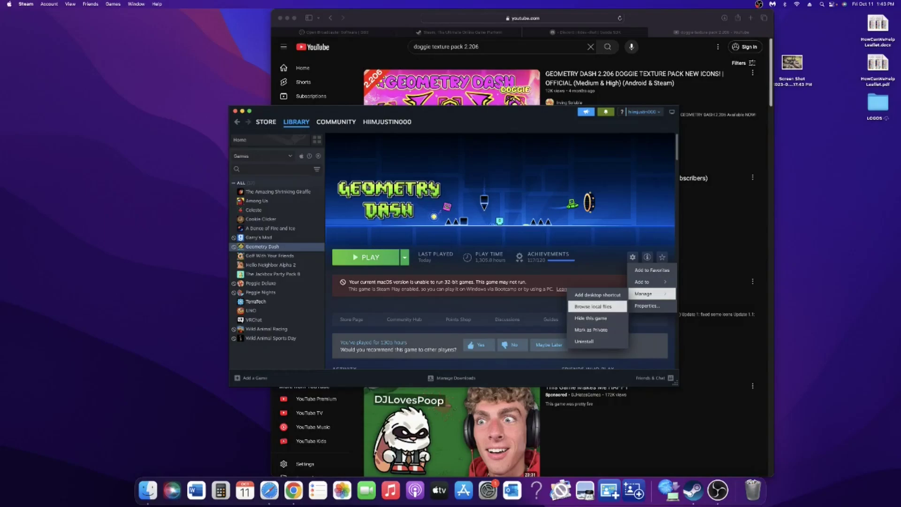
left_click(593, 306)
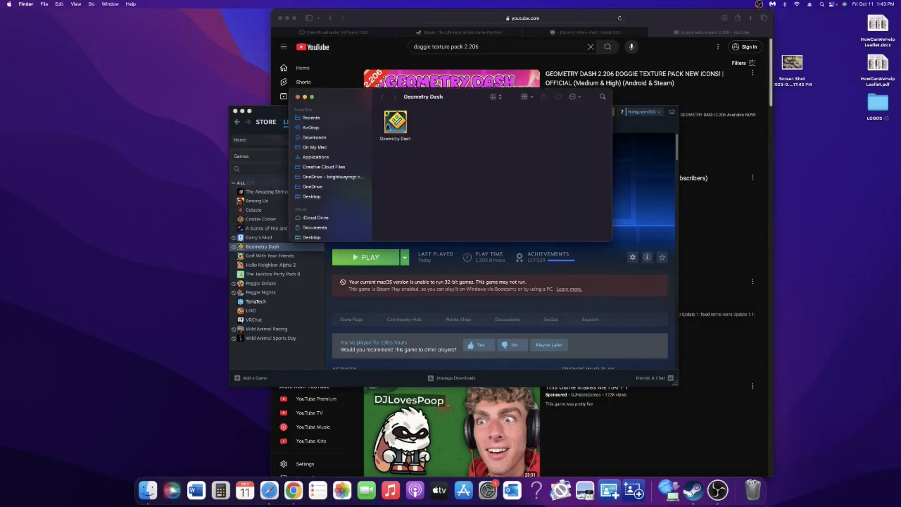
Step: Show the Geometry Dash package contents and open the more_icons folder inside Contents, geode, config
right_click(400, 117)
left_click(431, 137)
double_click(395, 124)
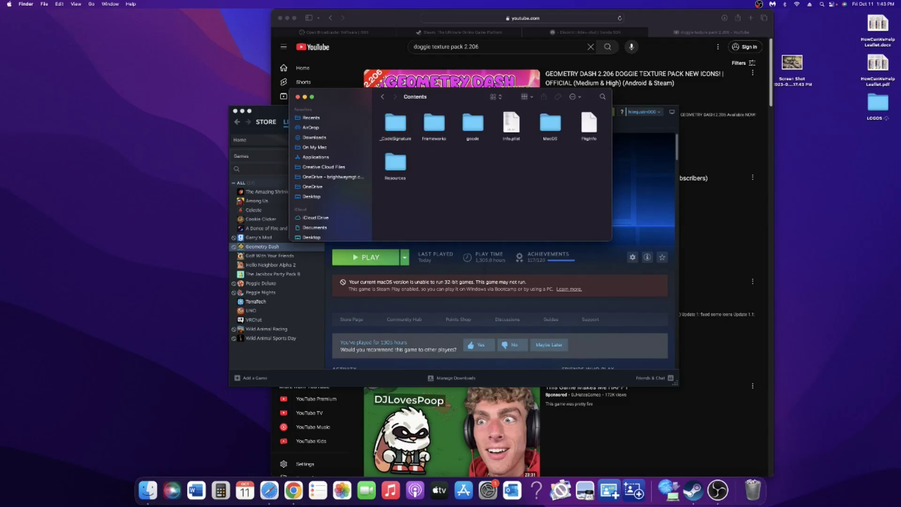
left_click(472, 124)
double_click(473, 124)
double_click(395, 123)
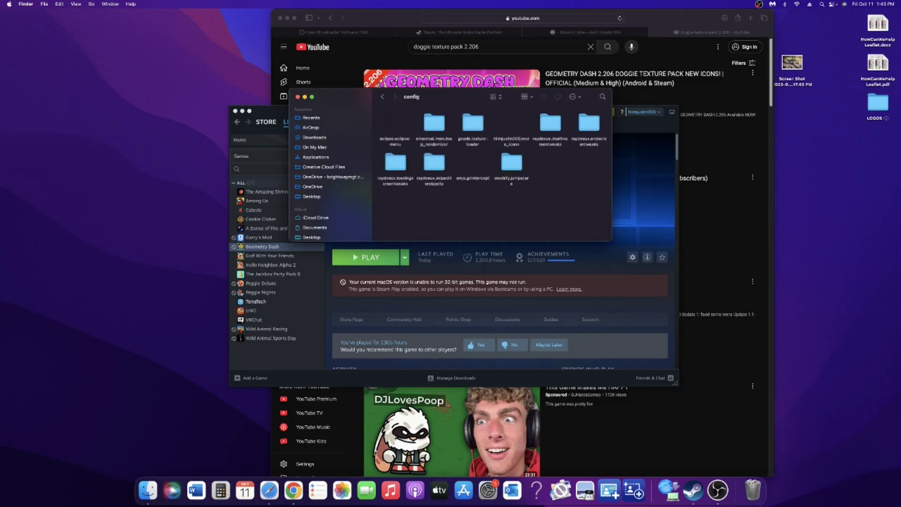
double_click(511, 124)
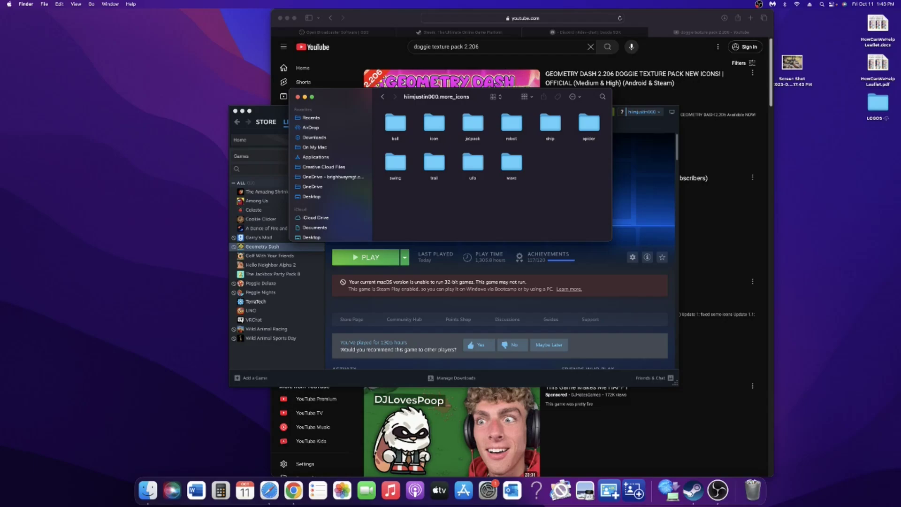
Step: Switch to Safari, open the Geometry Dash 2.206 Doggie texture pack video and go to its linked download page
left_click(498, 78)
left_click(478, 118)
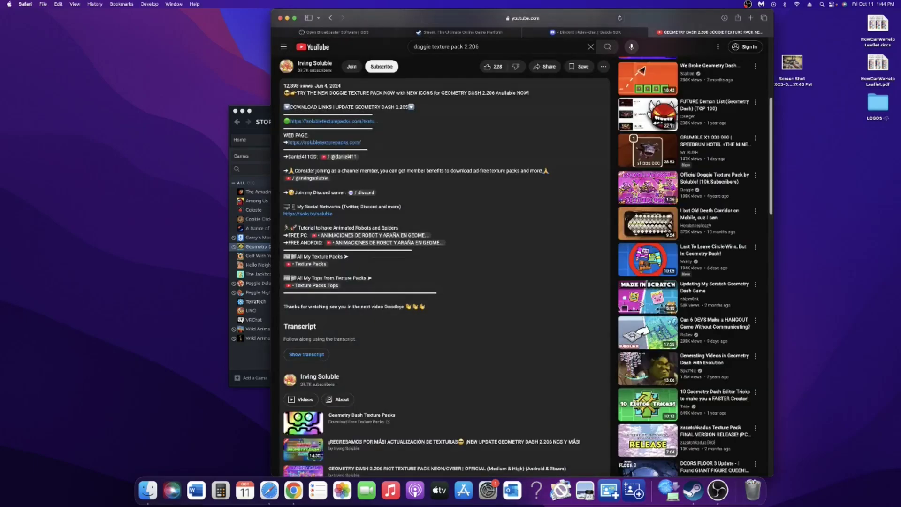
key("super+t")
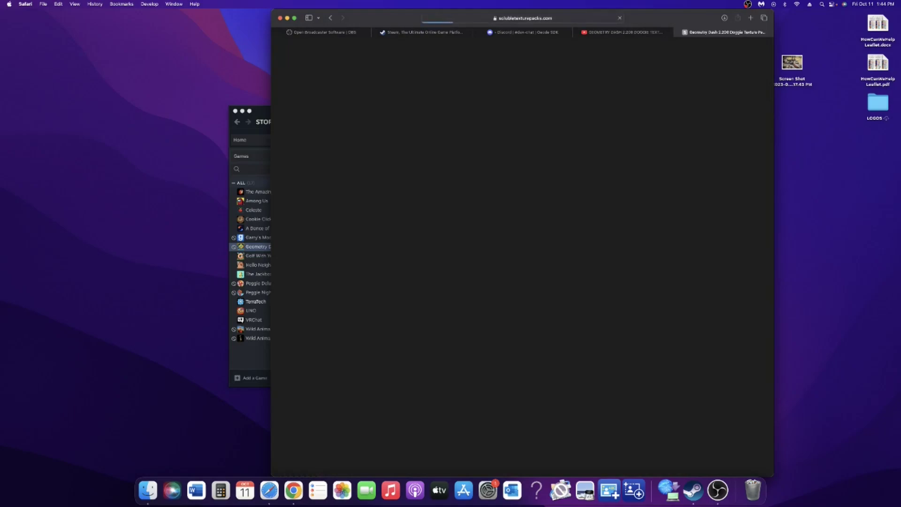
scroll(522, 253, "down", 10)
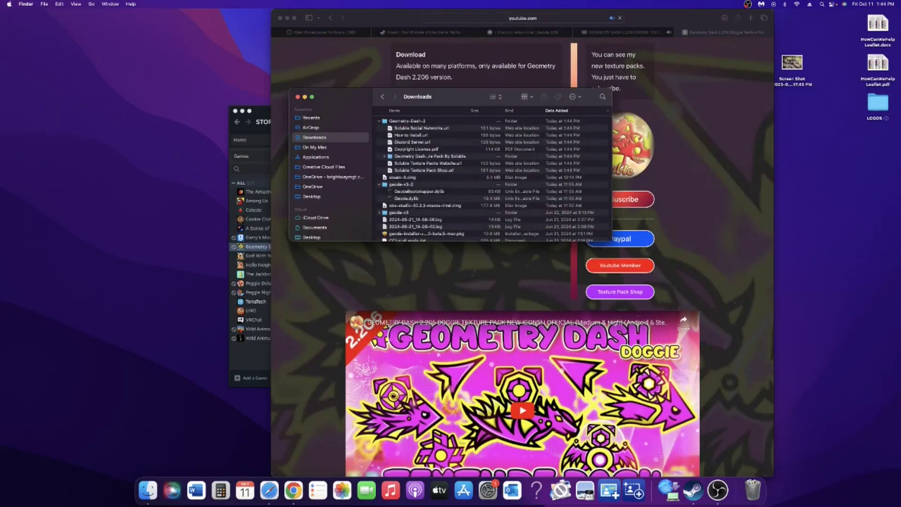
Step: Expand the downloaded Doggie pack's icons folder and copy the four player_30 files, both hd and uhd PNG and plist
left_click(384, 157)
scroll(390, 173, "down", 5)
left_click(390, 173)
scroll(390, 173, "down", 4)
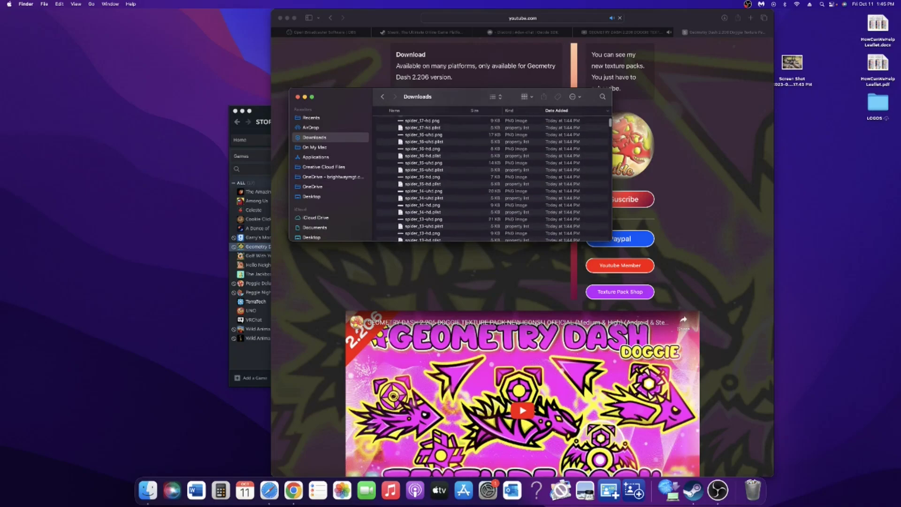
scroll(493, 178, "down", 10)
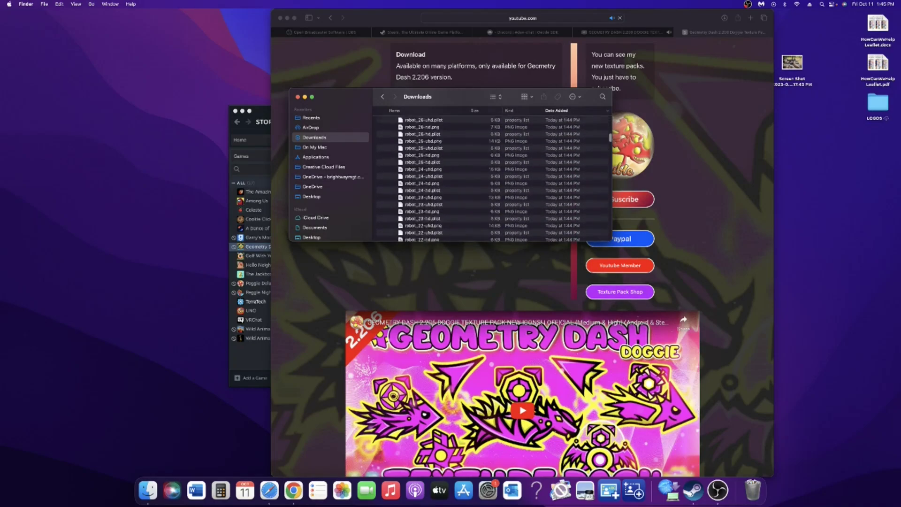
scroll(492, 179, "down", 10)
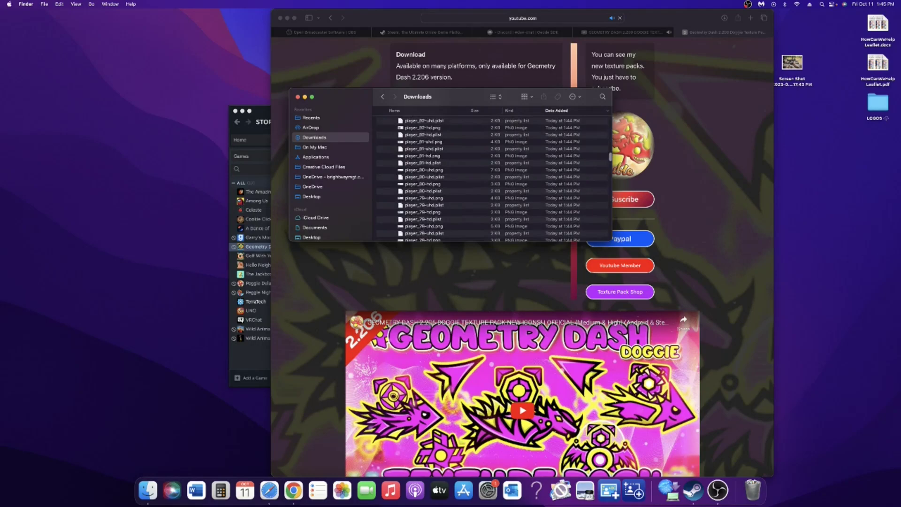
scroll(493, 178, "down", 10)
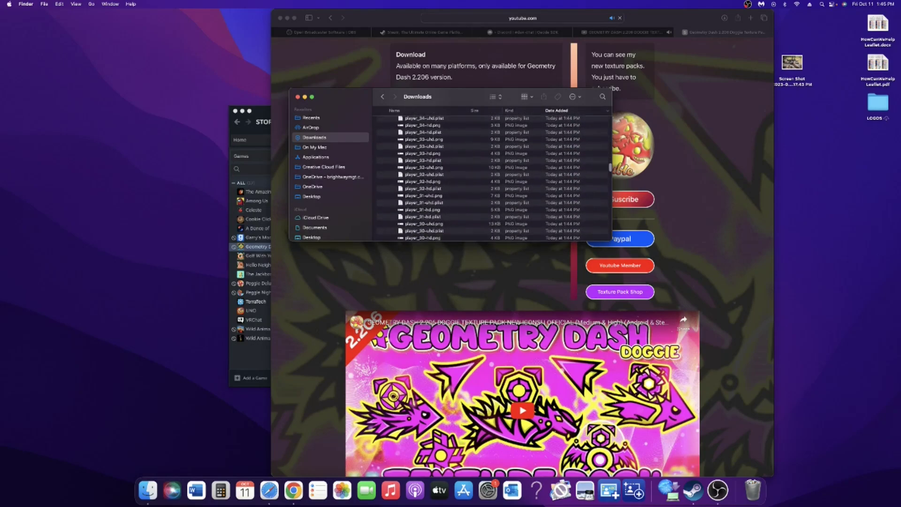
scroll(492, 178, "down", 4)
left_click(426, 146)
left_click(426, 125, "shift")
right_click(426, 125)
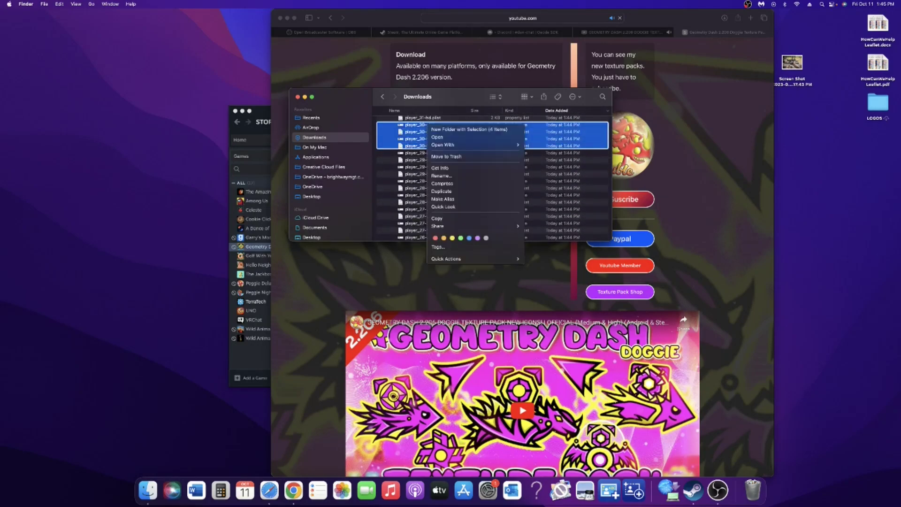
left_click(437, 218)
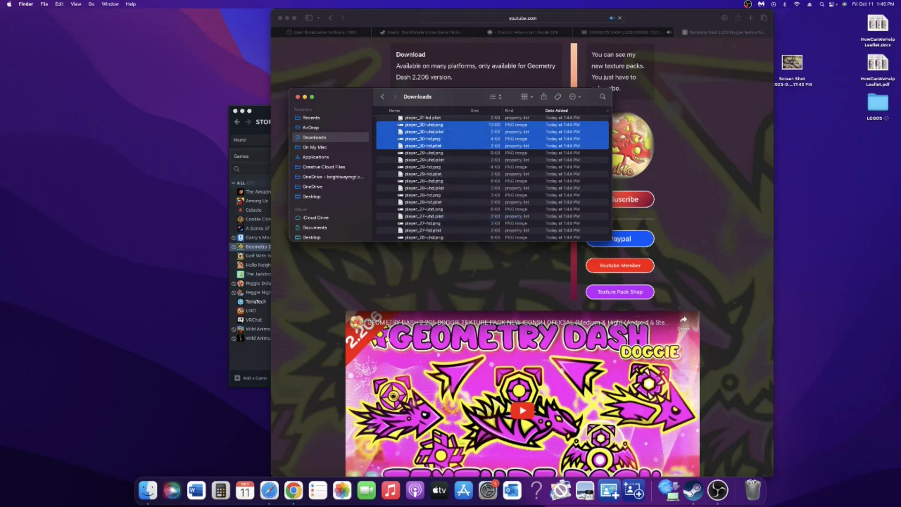
Step: Return to the more_icons folder and paste the copied files into its icon subfolder
left_click(424, 153)
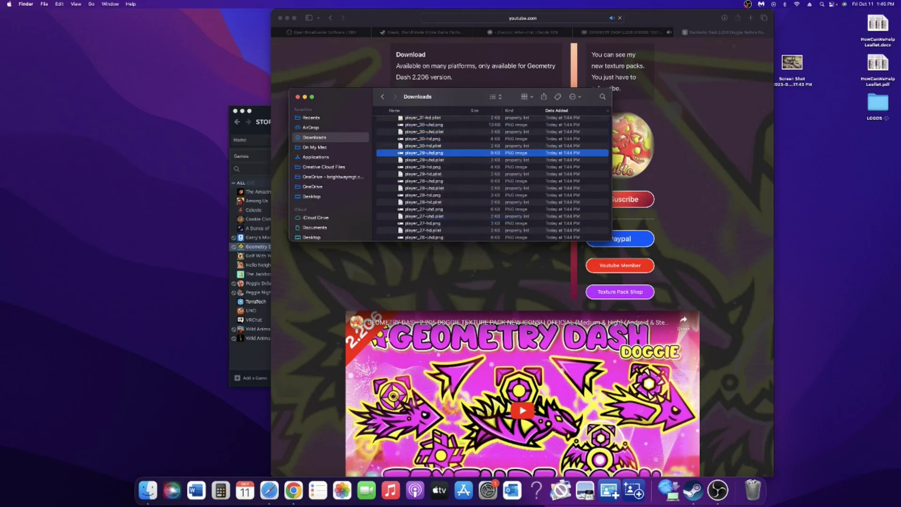
left_click(382, 97)
double_click(434, 126)
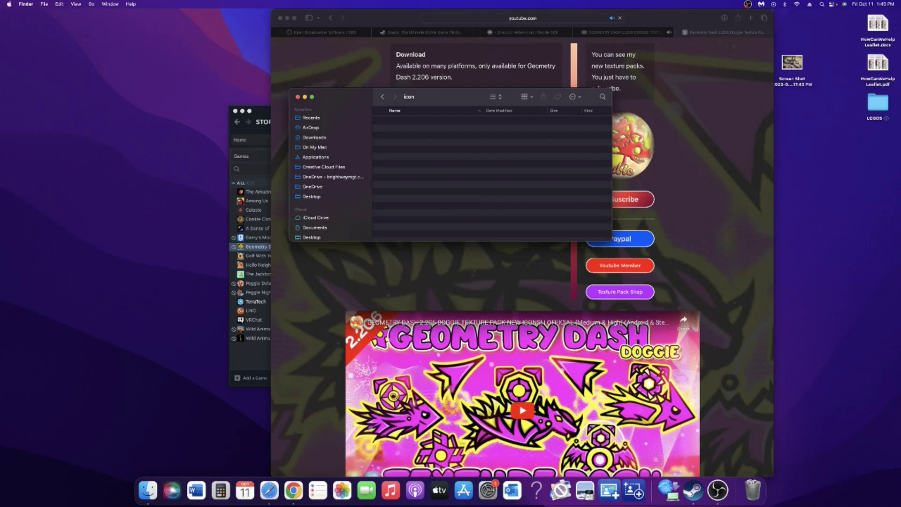
right_click(438, 138)
left_click(456, 151)
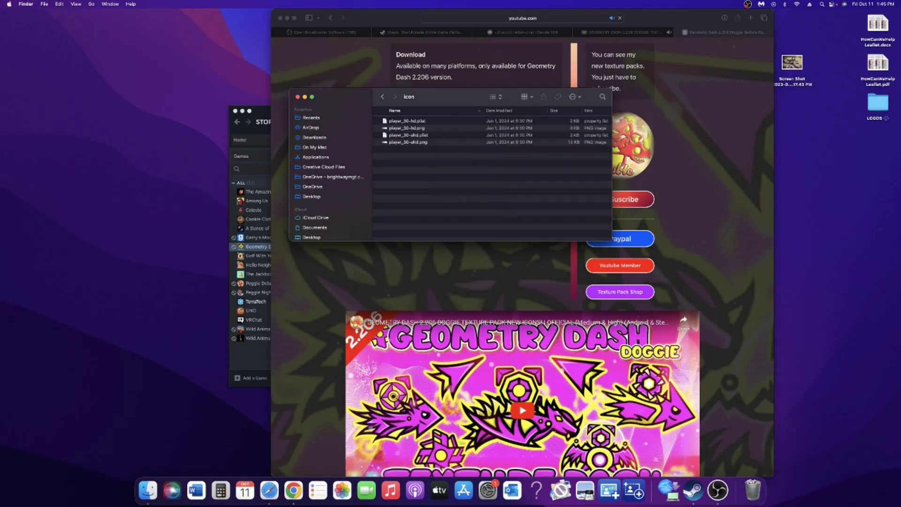
Step: Launch Geometry Dash from Steam, choose the custom cube on the icon kit's extra page and return to the main menu
left_click(693, 490)
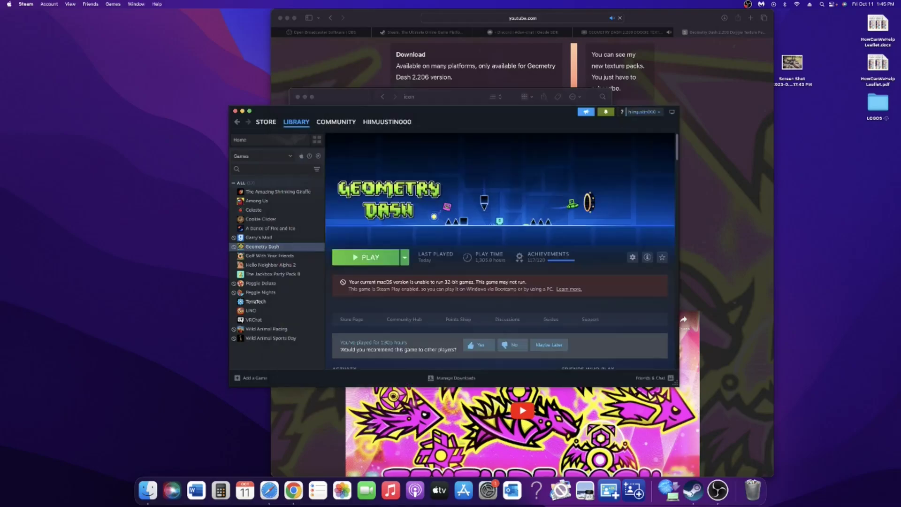
left_click(368, 257)
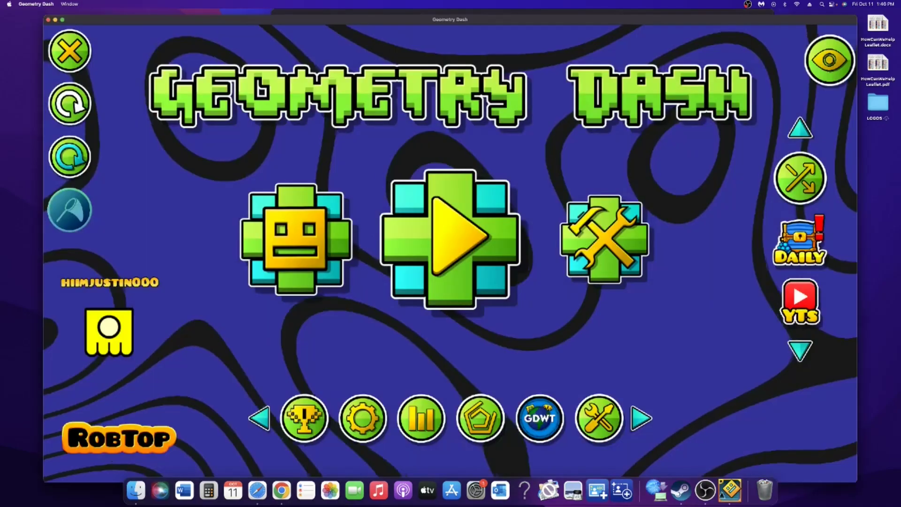
left_click(296, 239)
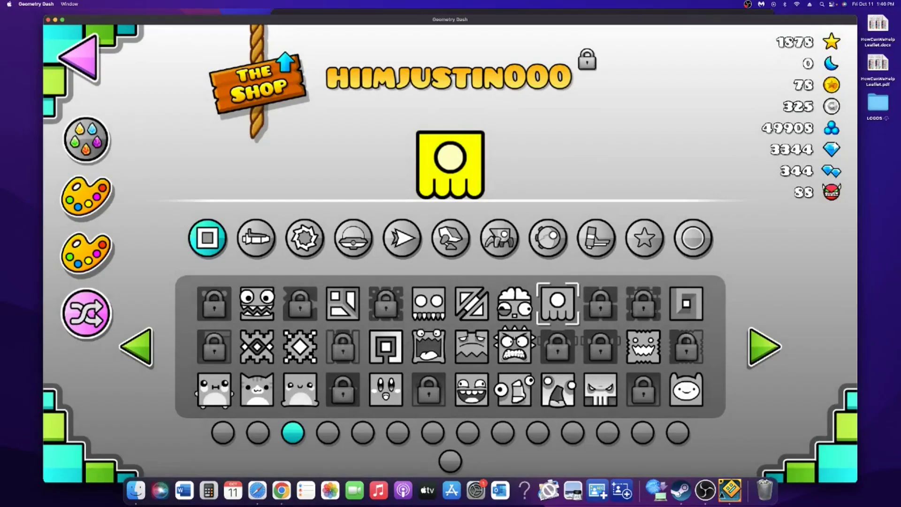
left_click(450, 462)
left_click(215, 304)
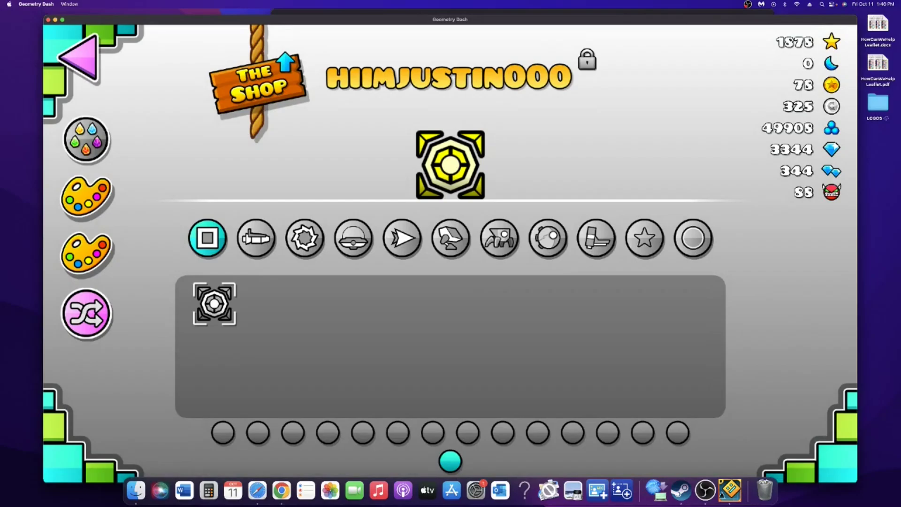
key("Escape")
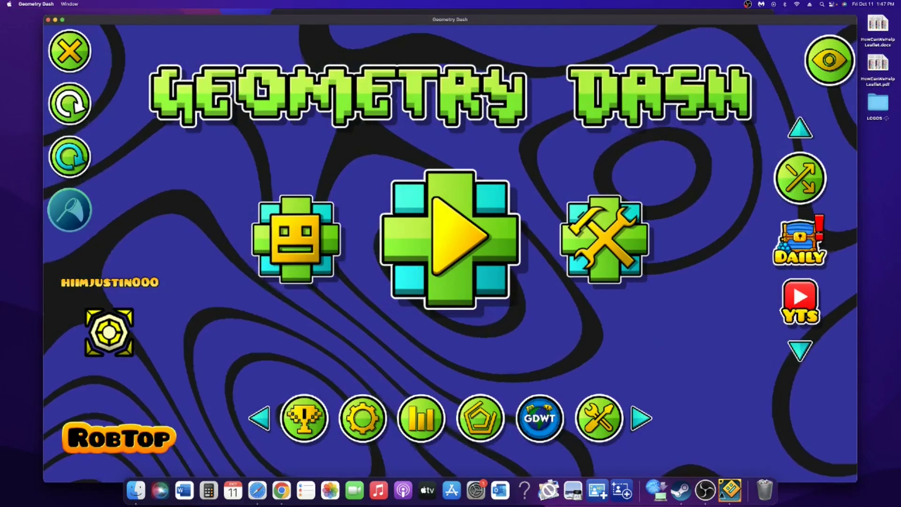
Step: Examine the robot icon files among the Doggie pack's icons in the Downloads folder
left_click(135, 491)
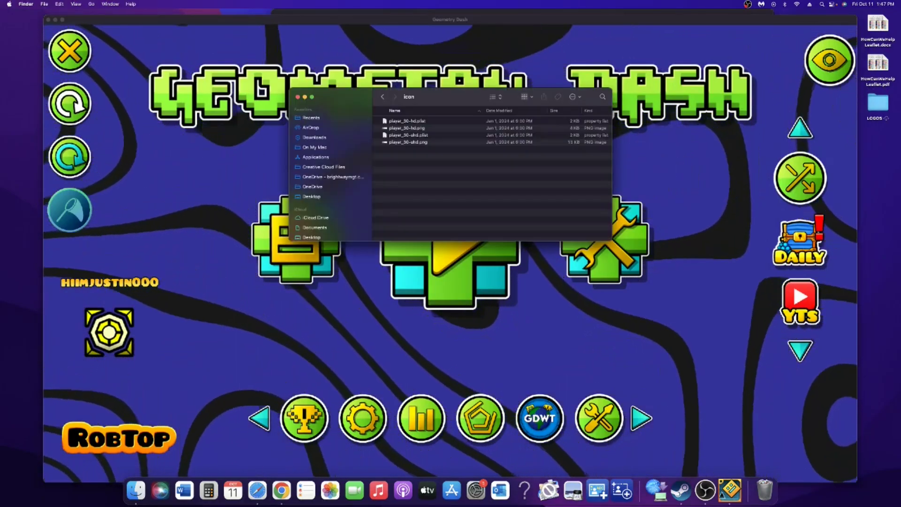
left_click(314, 138)
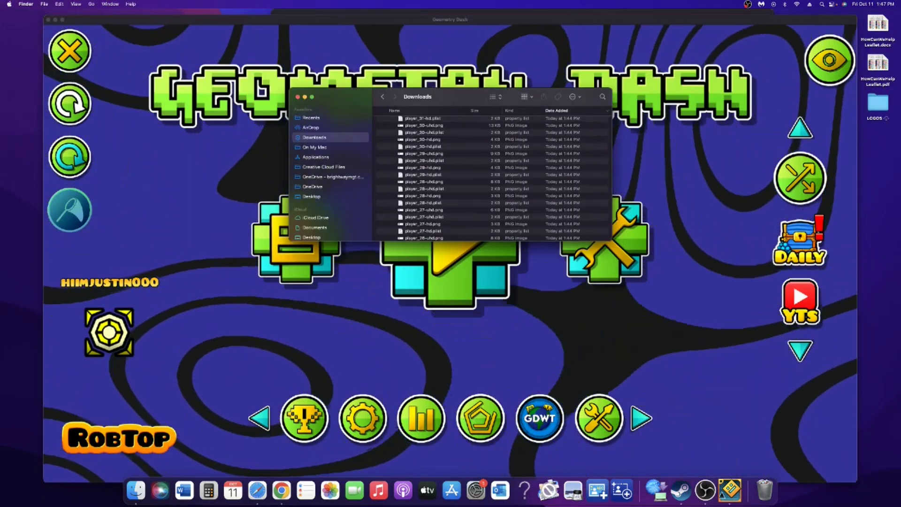
scroll(493, 178, "up", 10)
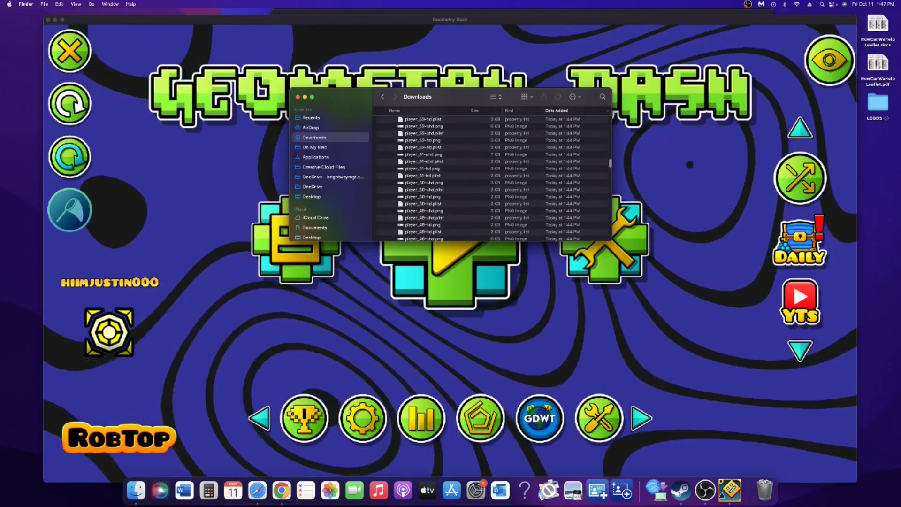
scroll(492, 178, "up", 10)
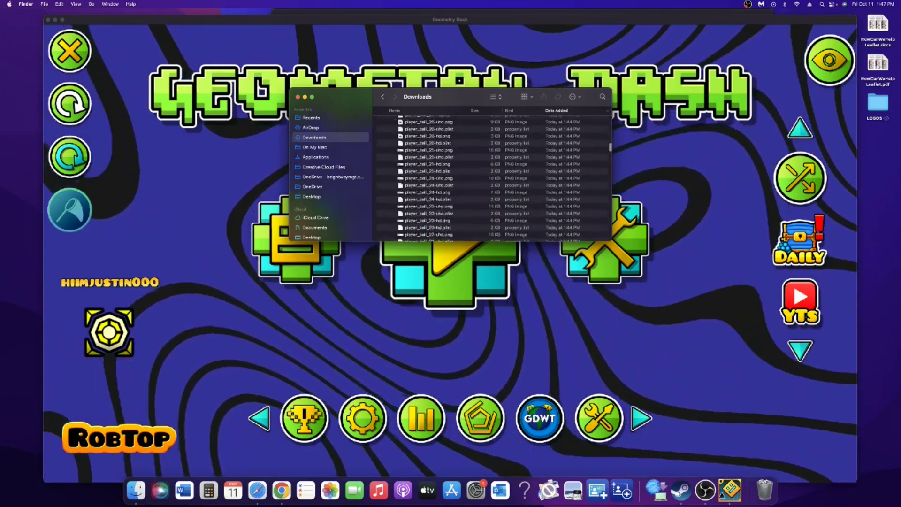
scroll(493, 179, "up", 10)
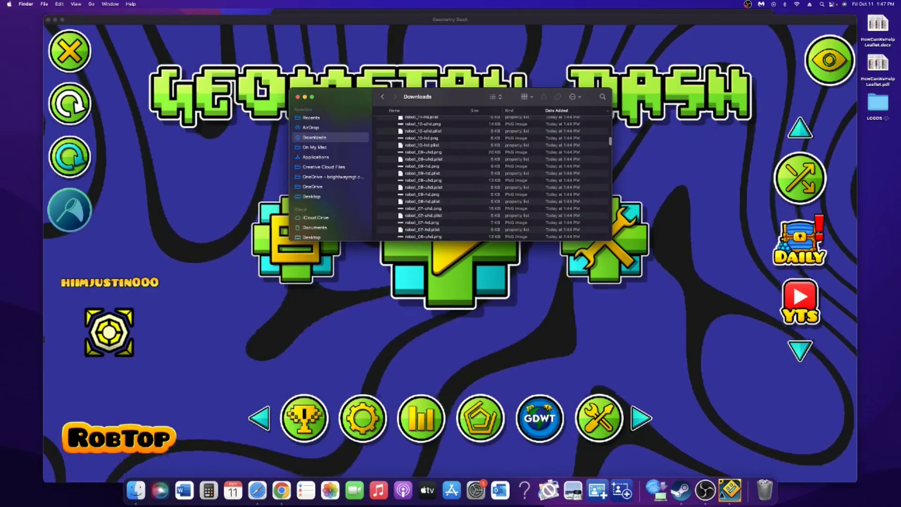
scroll(493, 179, "up", 5)
left_click(492, 204)
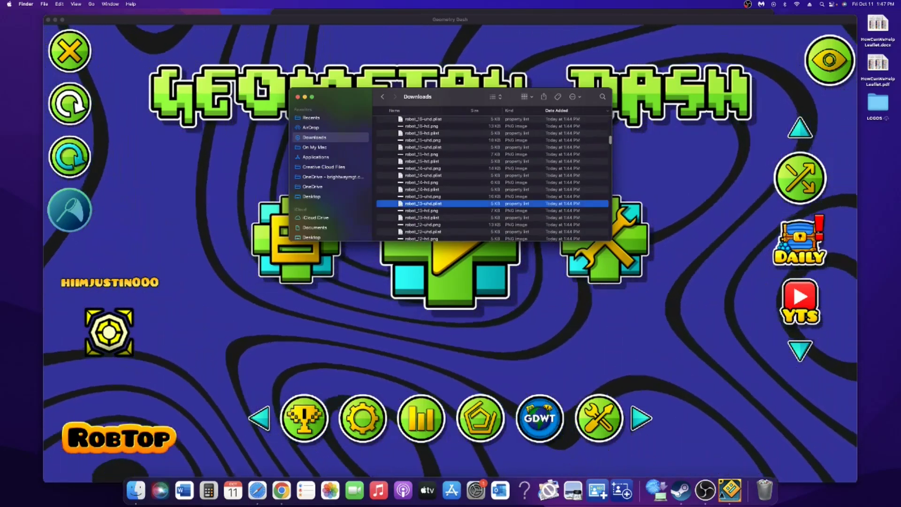
Step: Switch to the spritesheet splitter in Safari, start an import and expand the Doggie pack's icons folder in Downloads
key("super+Tab")
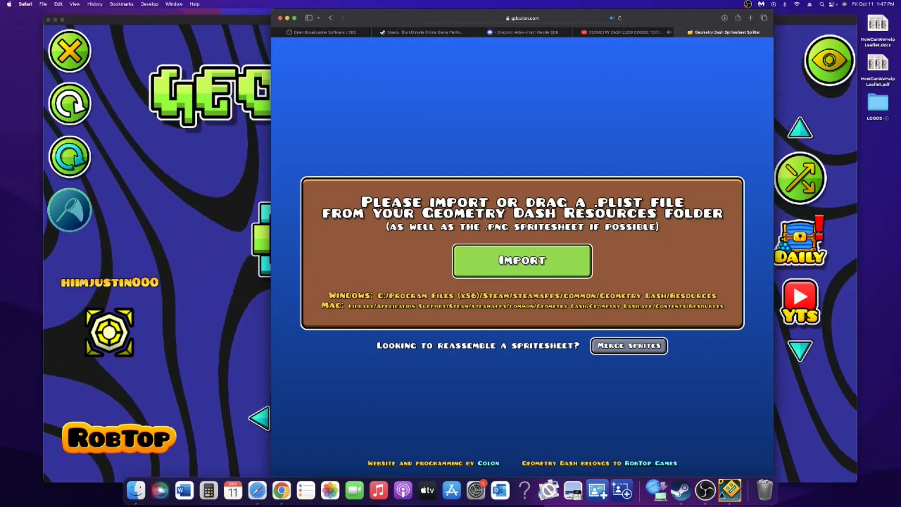
left_click(522, 260)
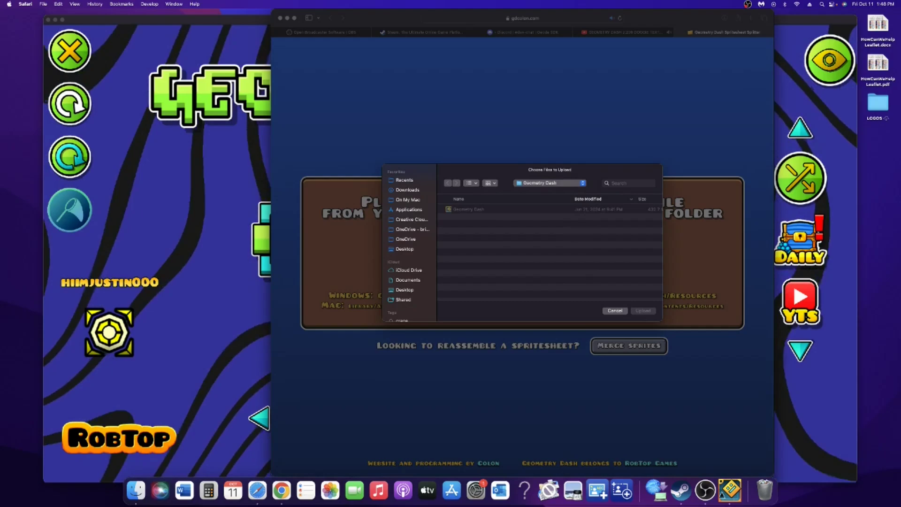
left_click(407, 190)
left_click(443, 209)
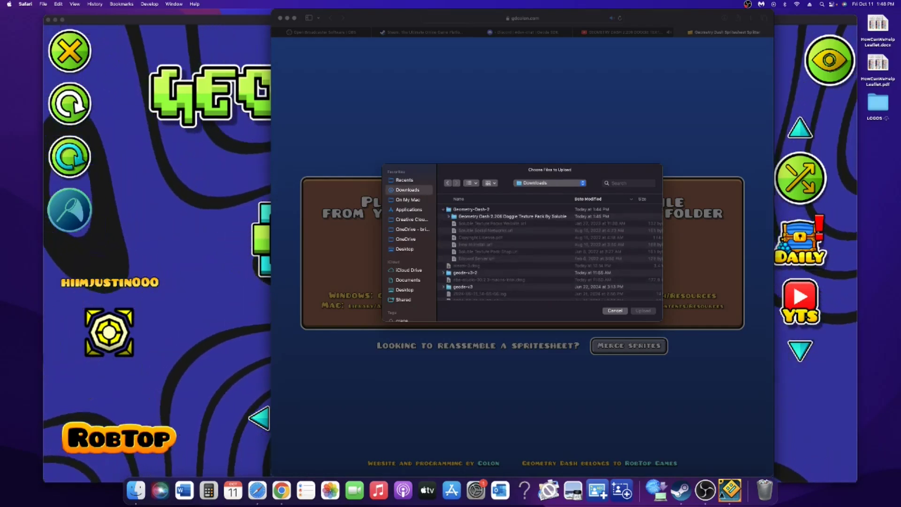
left_click(448, 216)
left_click(454, 223)
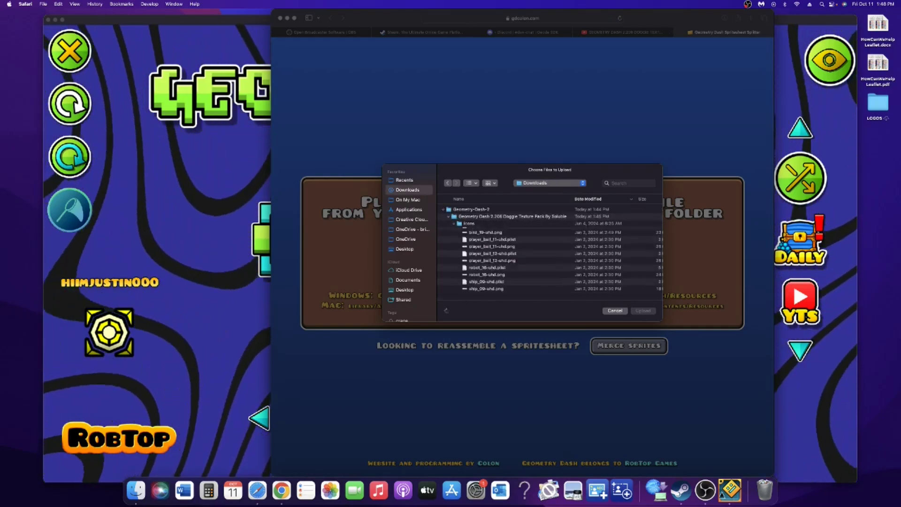
Step: Find the robot_13-uhd plist and PNG files in the icons folder and upload both to the splitter
scroll(549, 252, "down", 20)
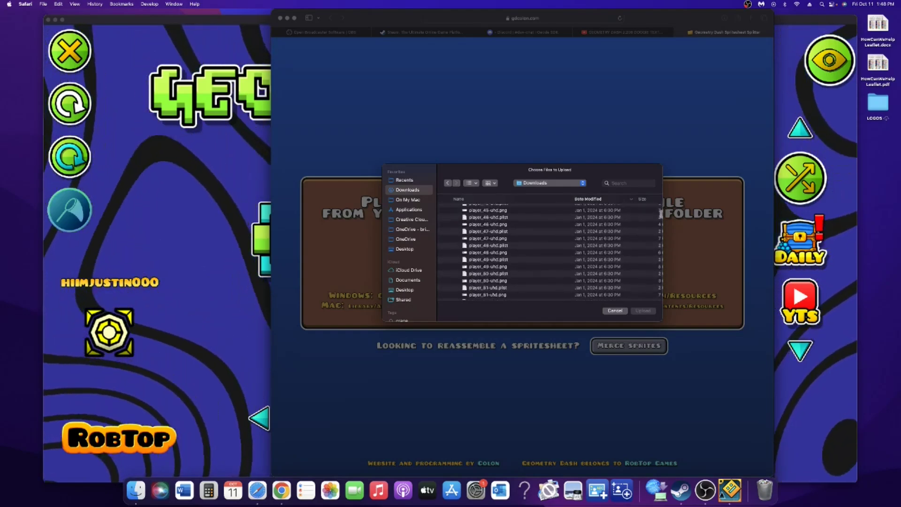
scroll(549, 251, "down", 20)
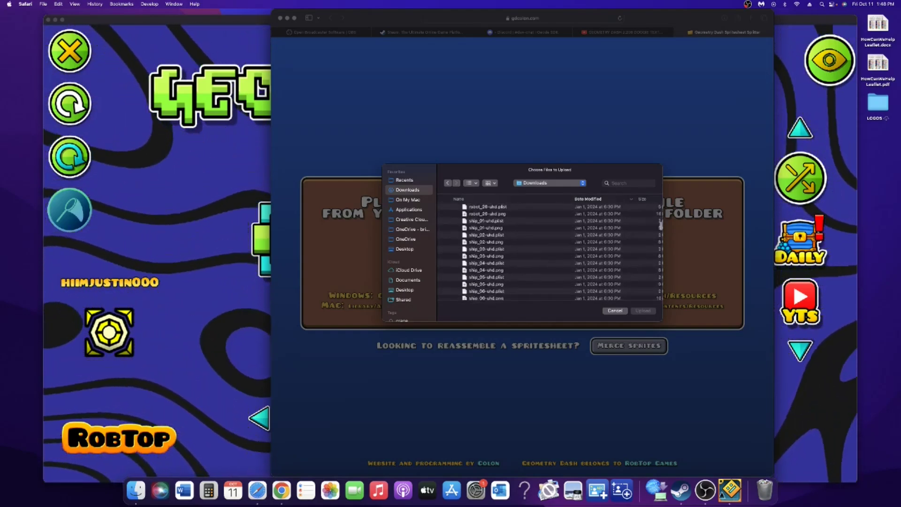
scroll(548, 252, "down", 20)
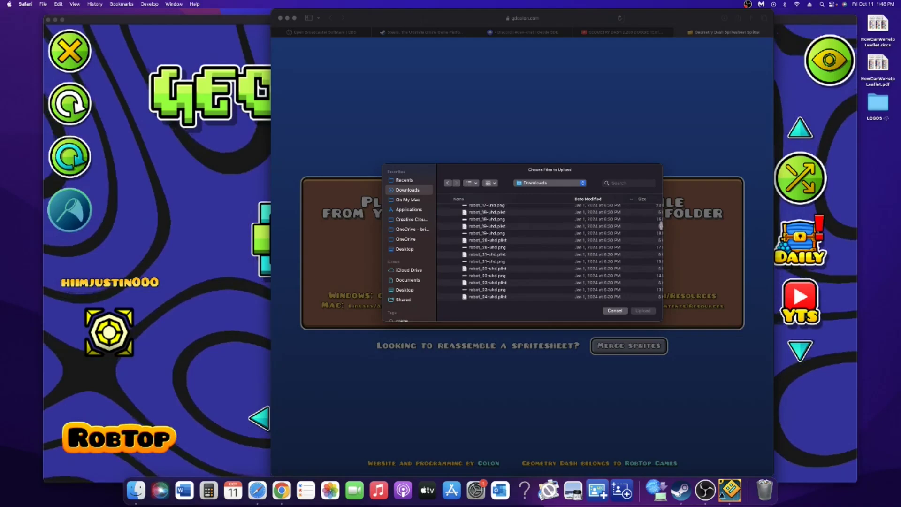
scroll(549, 252, "up", 5)
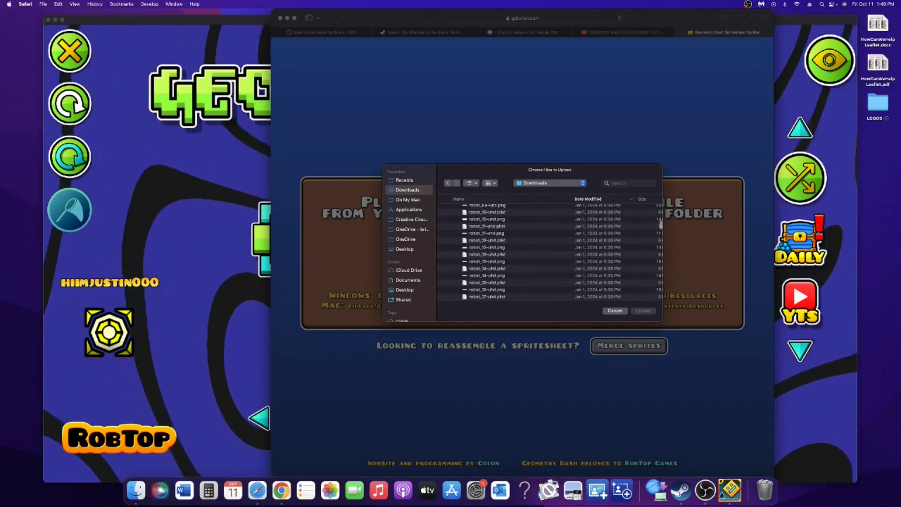
left_click(487, 269)
left_click(487, 261, "super")
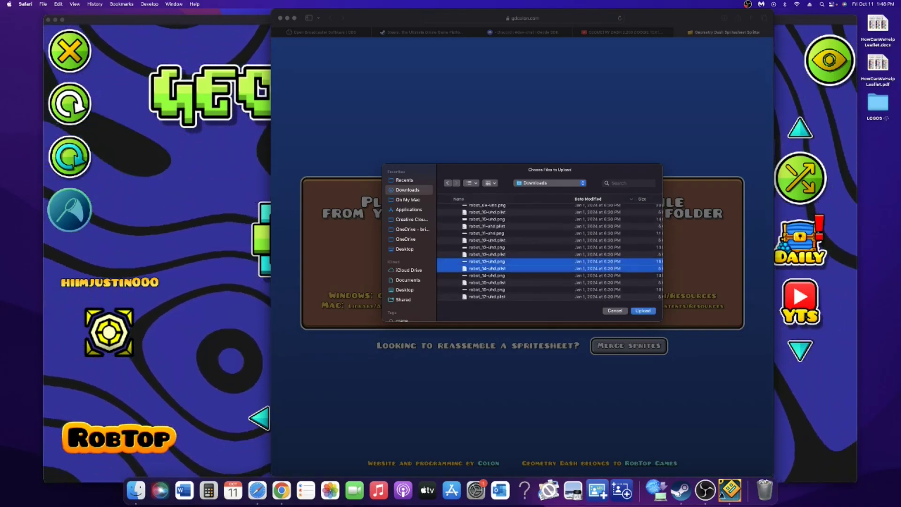
key("shift+Up")
key("shift+Up")
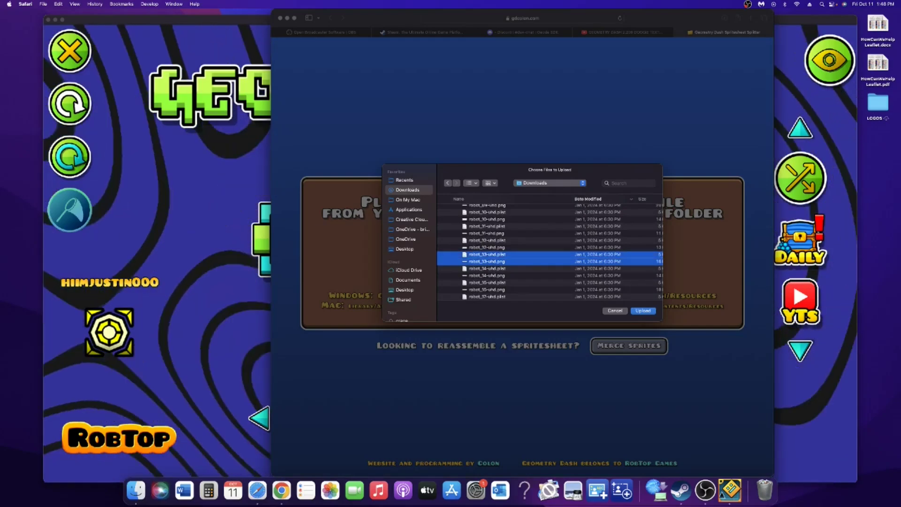
key("Return")
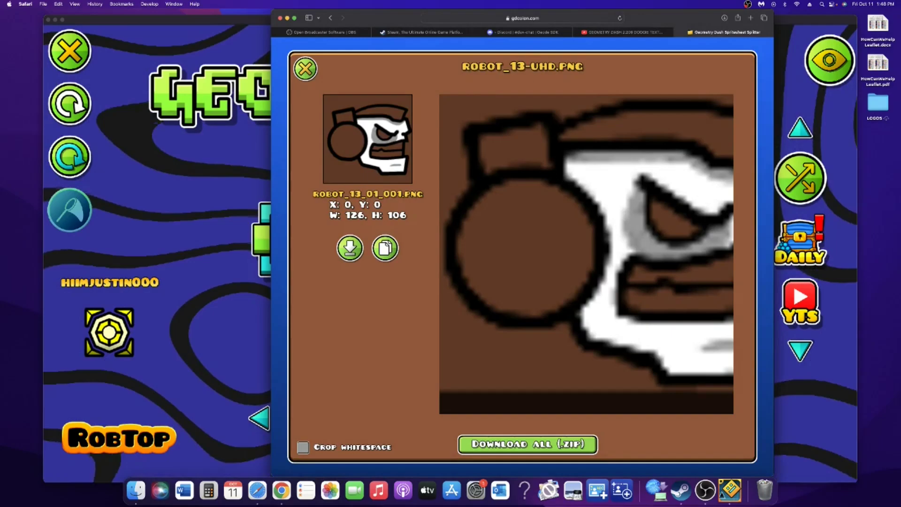
Step: Download all split sprites as a ZIP, allowing downloads from the site, and copy the 13 PNG images in the robot_13-uhd folder in Finder
left_click(528, 444)
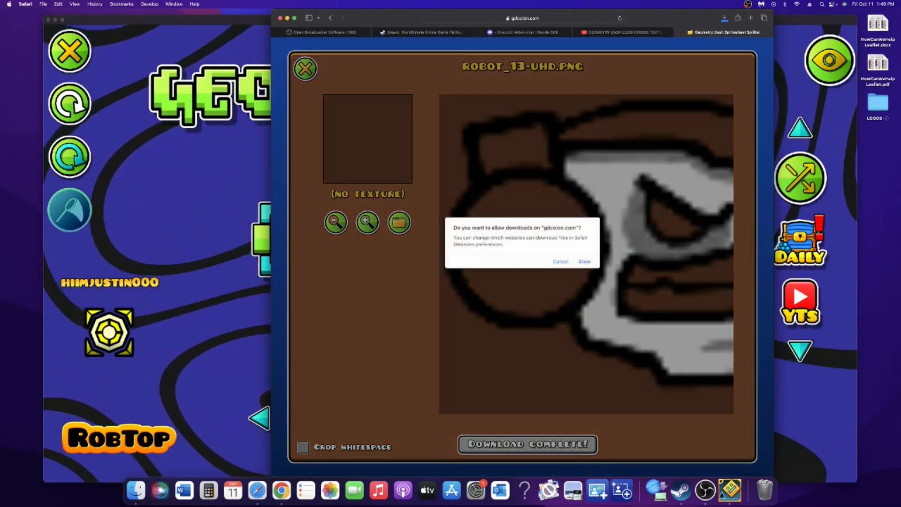
left_click(584, 262)
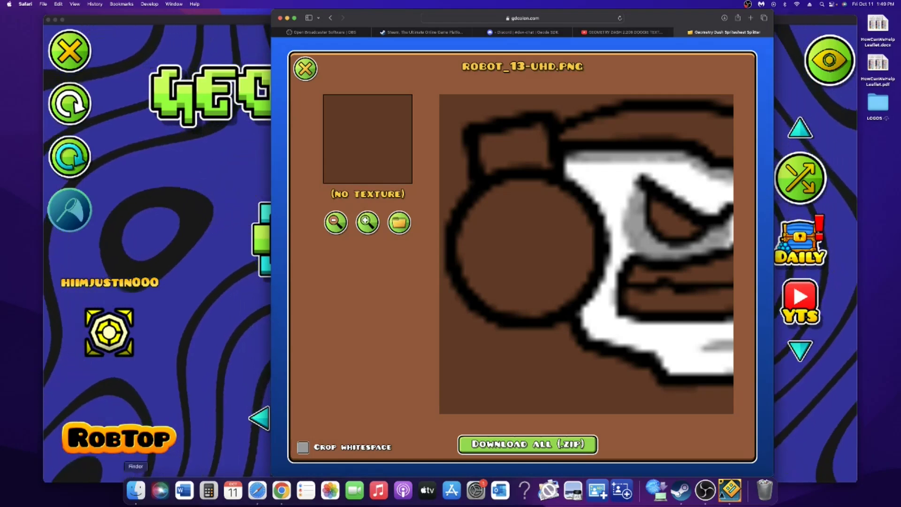
left_click(135, 490)
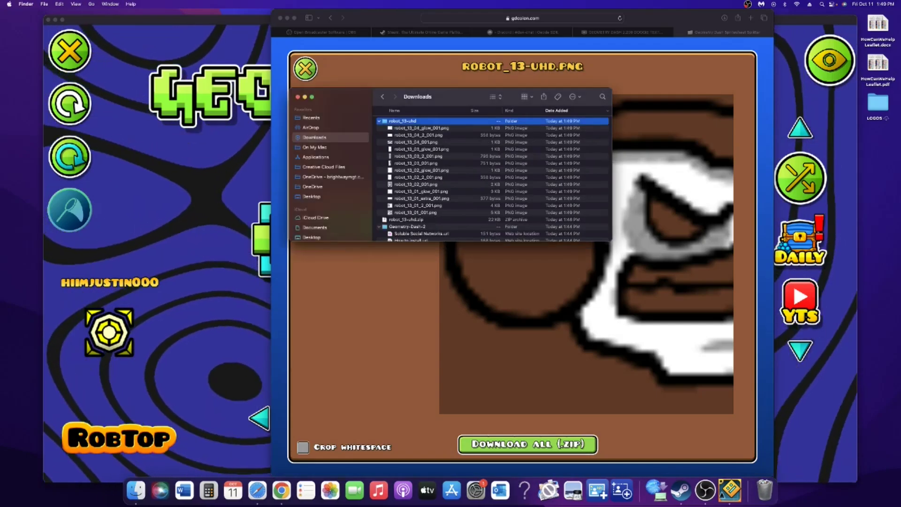
left_click(417, 128)
left_click(418, 212, "shift")
right_click(417, 208)
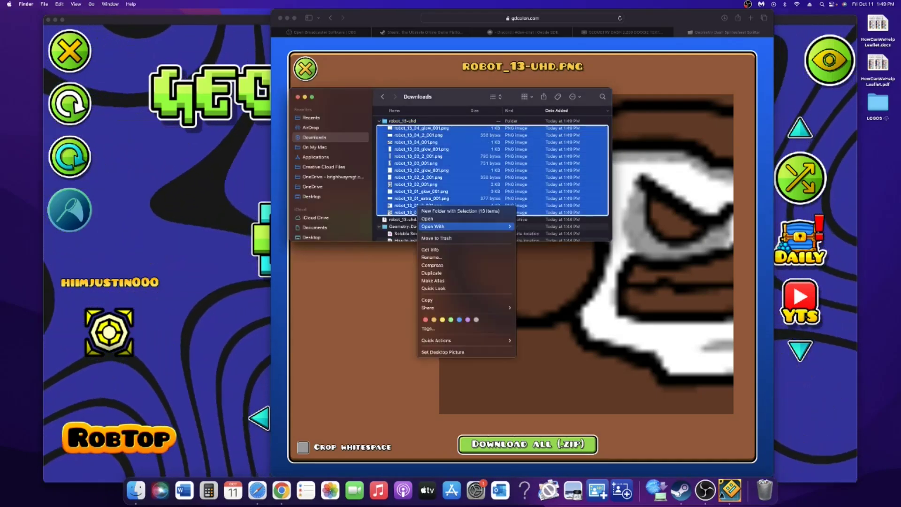
left_click(427, 300)
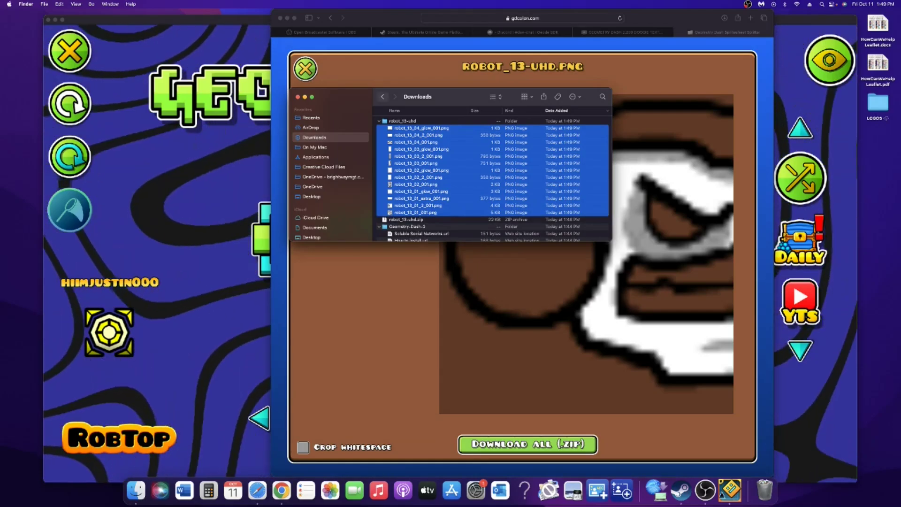
Step: Return to the more_icons folder and create a new folder named robot_13 inside its robot subfolder
left_click(382, 97)
left_click(383, 97)
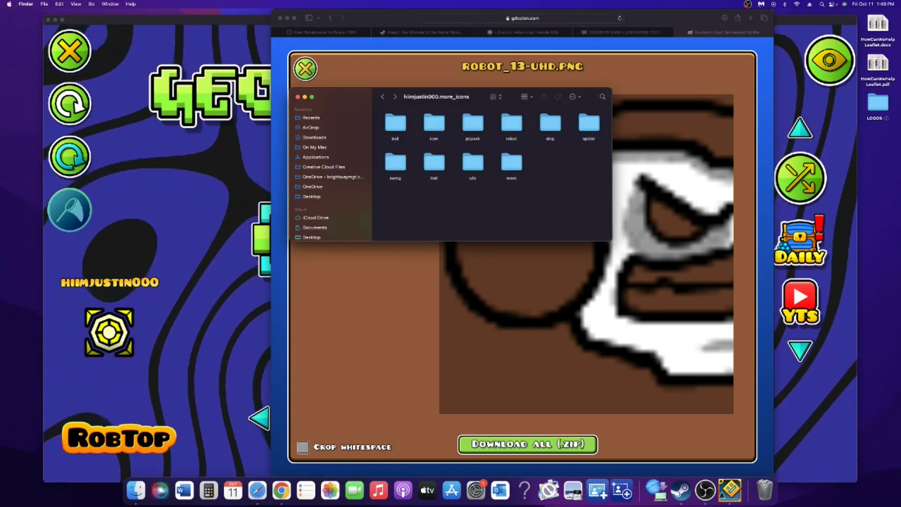
double_click(512, 124)
right_click(481, 149)
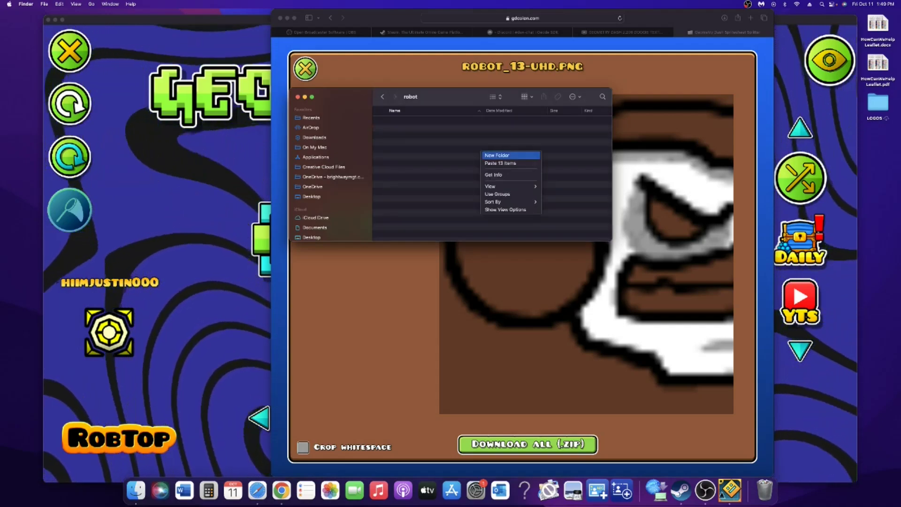
left_click(500, 155)
type("robot_13")
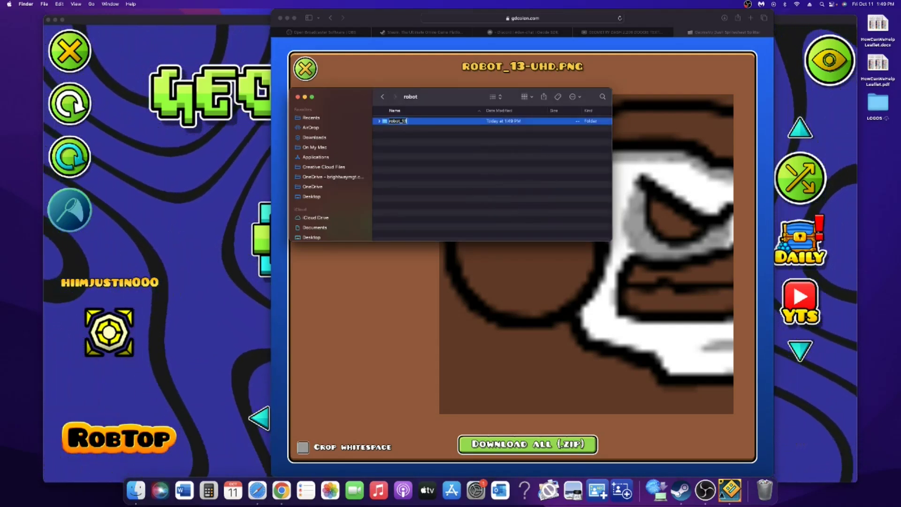
key("Return")
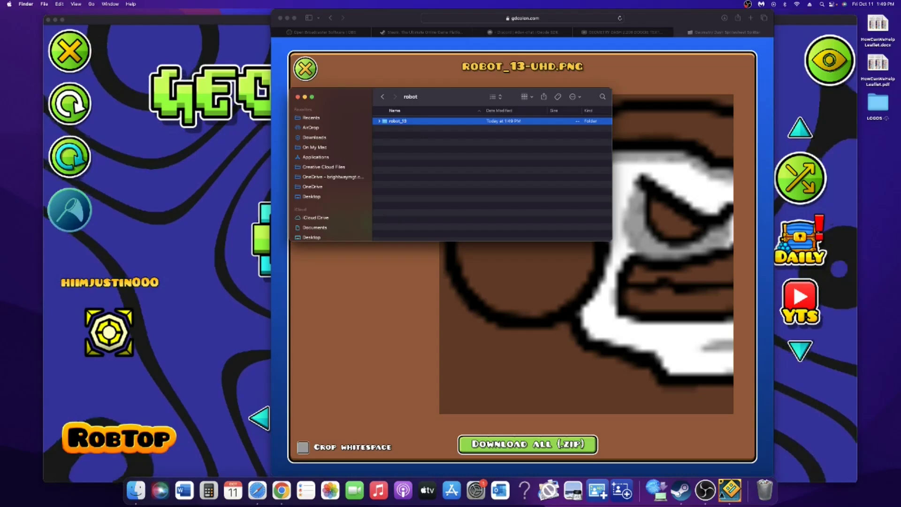
Step: Paste the 13 copied sprite images into the robot_13 folder
double_click(399, 121)
right_click(429, 140)
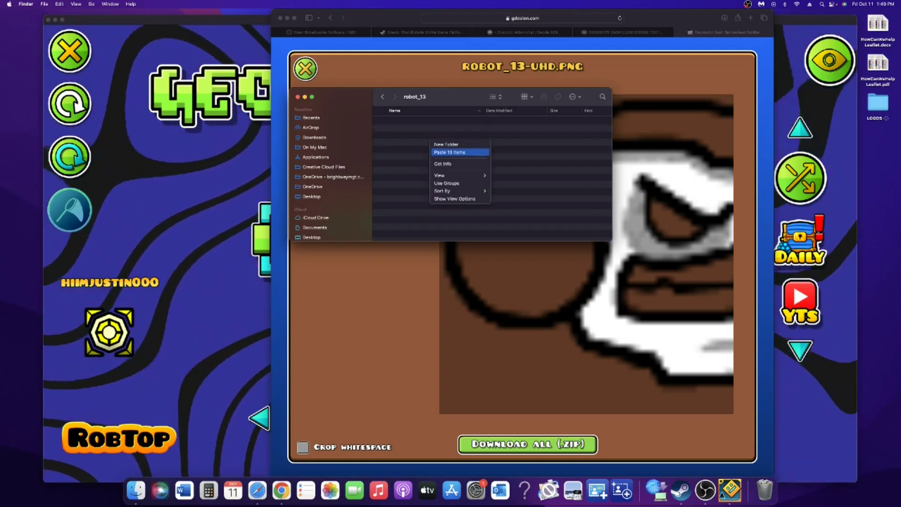
left_click(450, 152)
Step: Switch to Geometry Dash, reload it, choose the custom robot on the icon kit's extra page and return to the main menu
key("super+Tab")
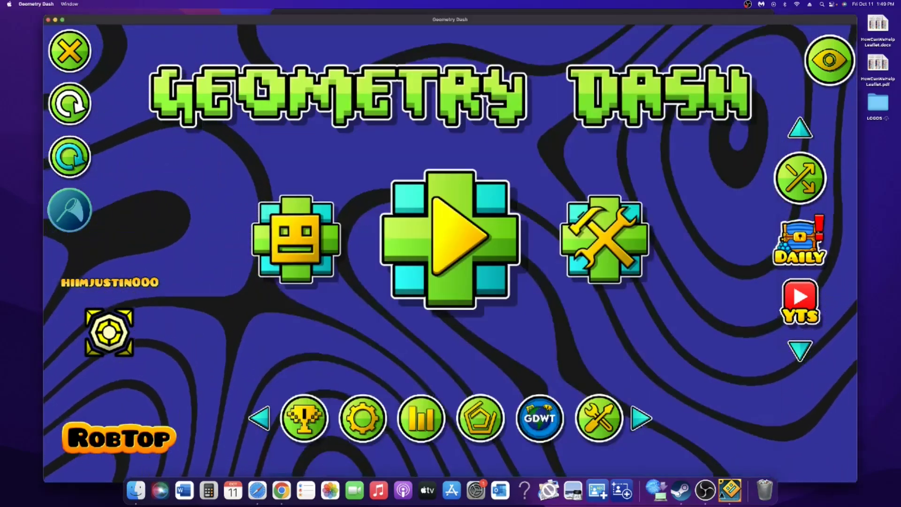
left_click(70, 157)
left_click(535, 309)
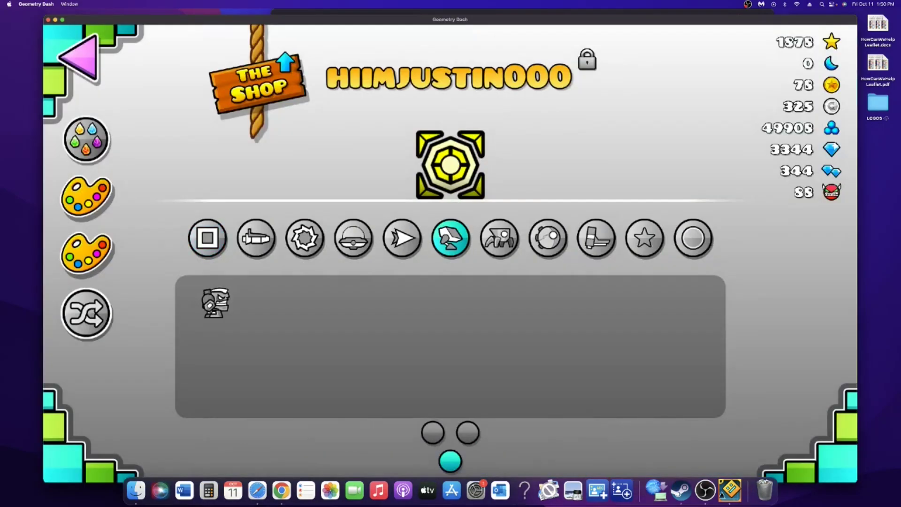
left_click(214, 304)
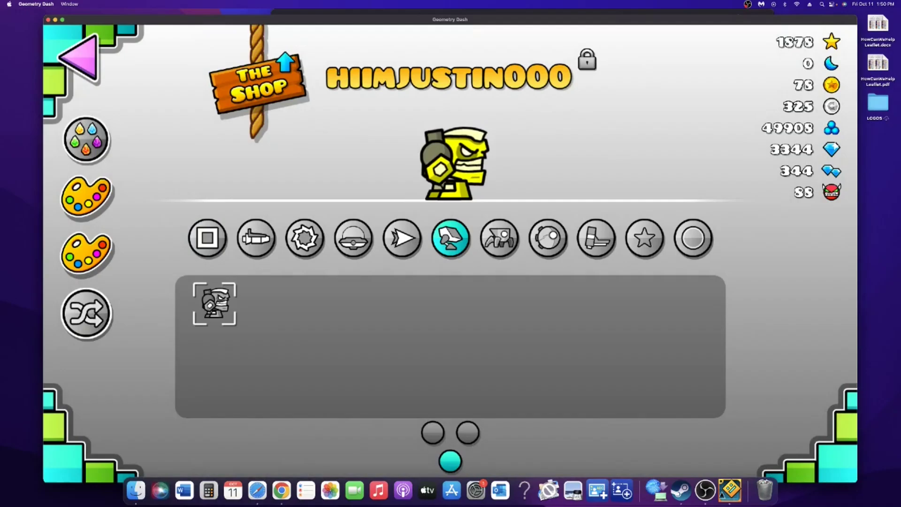
key("Escape")
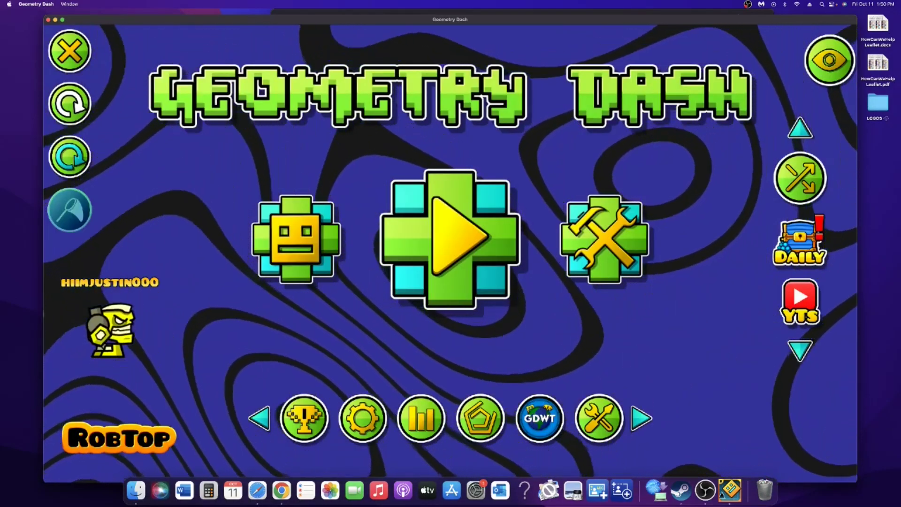
Step: Paste the copied streak_02_001 trail image into the more_icons trail folder in Finder and reload Geometry Dash
key("super+Tab")
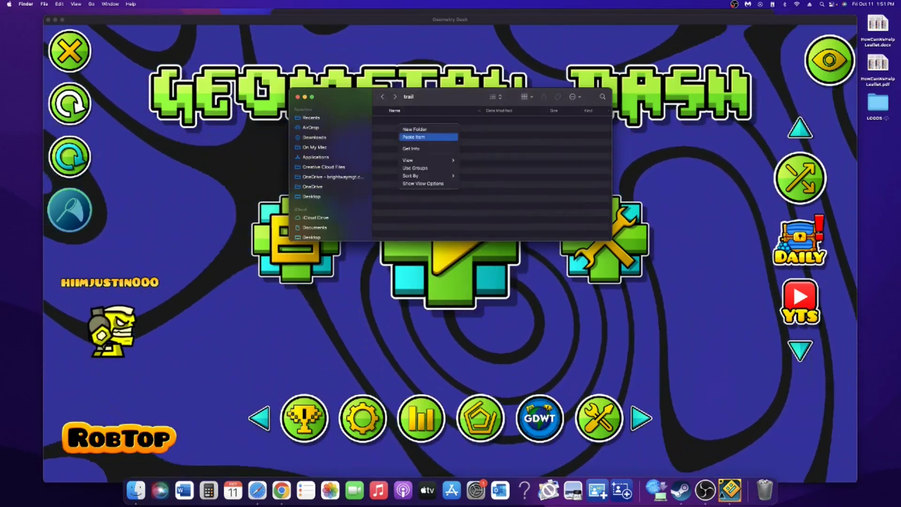
key("super+Tab")
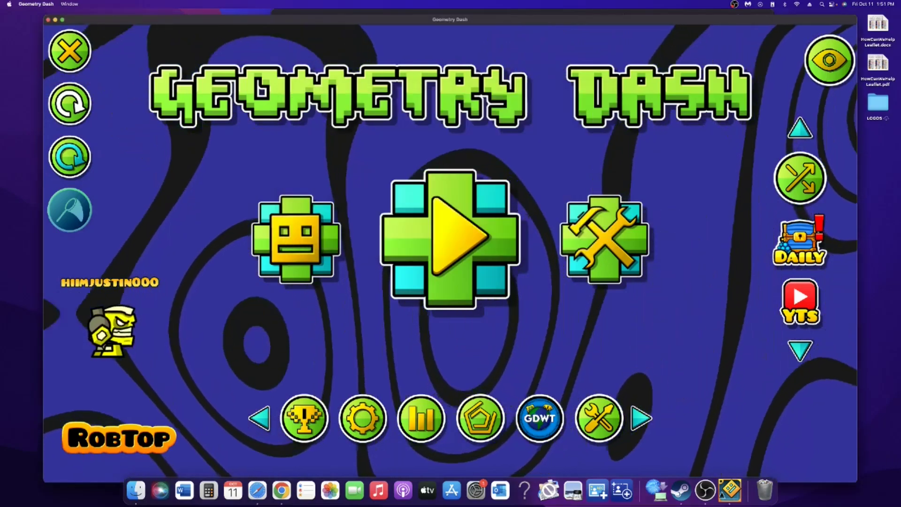
left_click(69, 157)
left_click(537, 310)
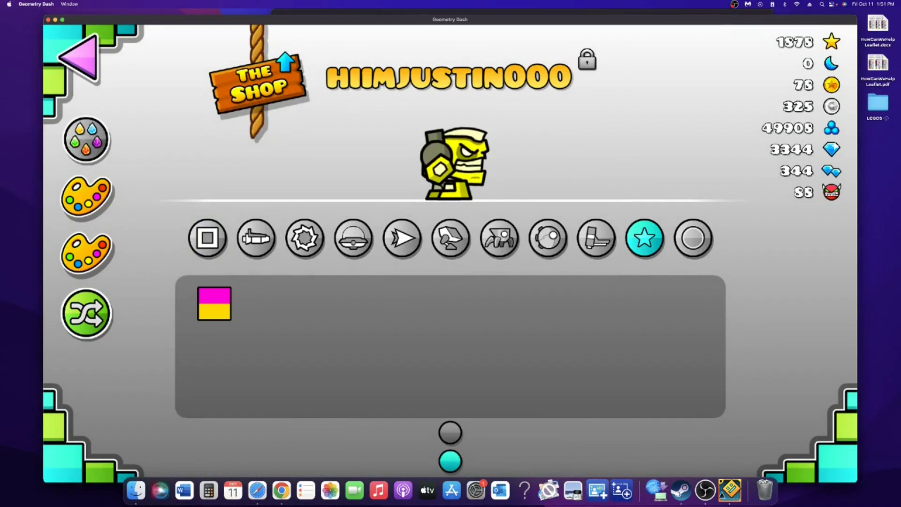
Step: Choose the custom magenta and yellow trail in the icon kit, view its details and return to the main menu
left_click(214, 304)
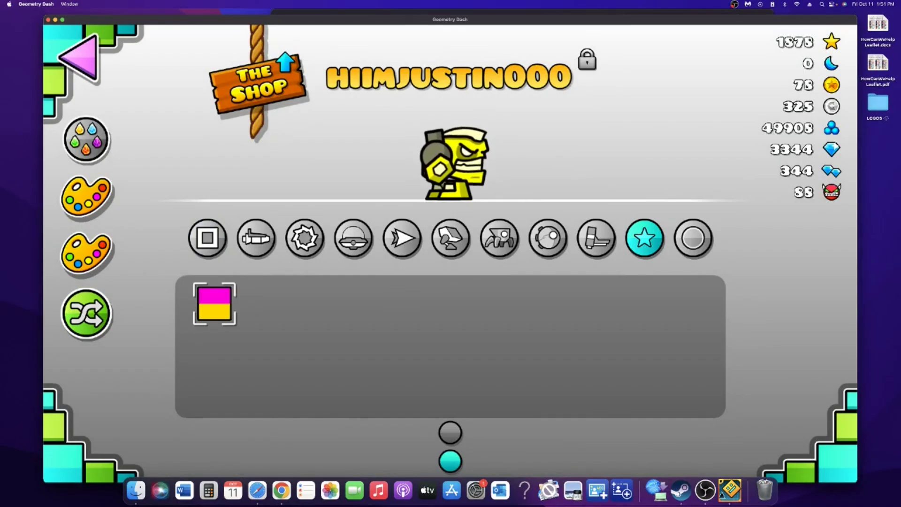
left_click(214, 303)
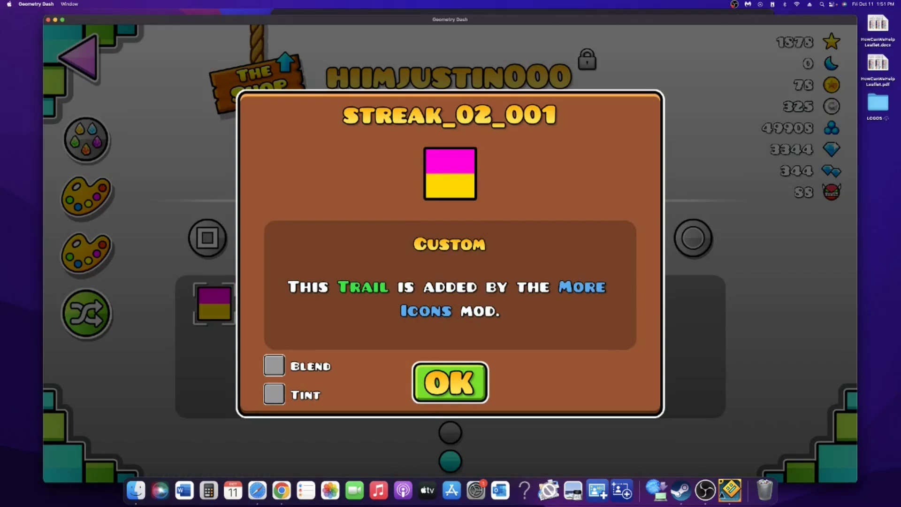
left_click(450, 382)
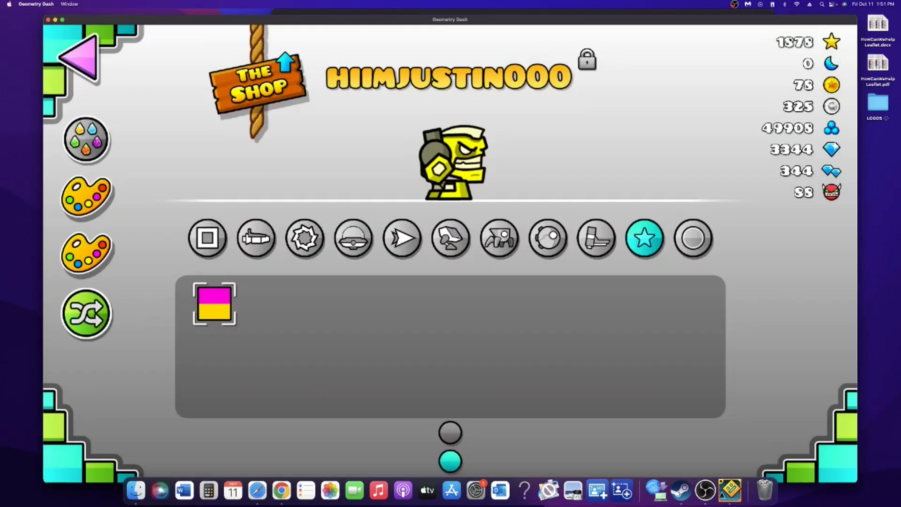
key("Escape")
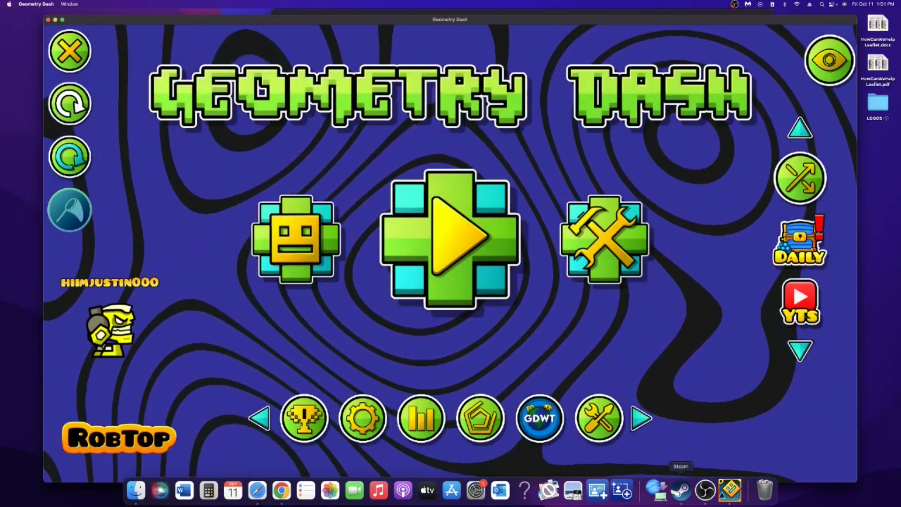
left_click(705, 490)
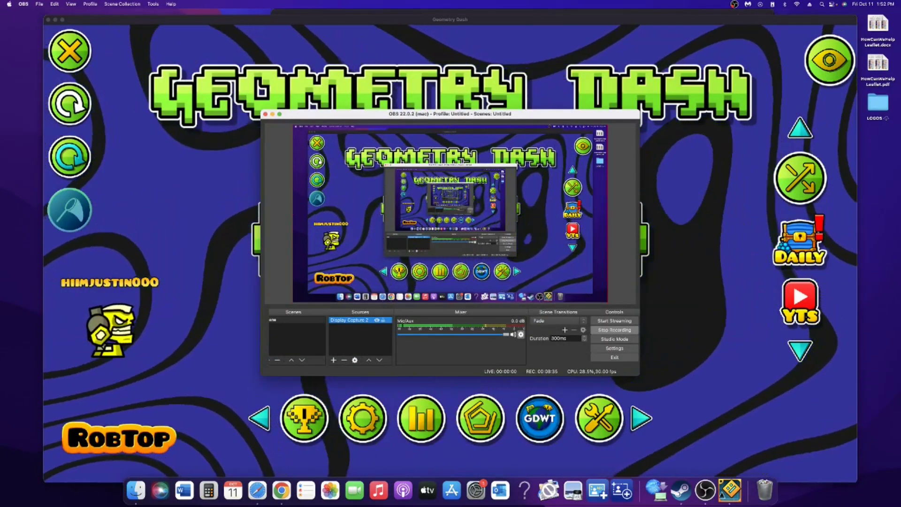